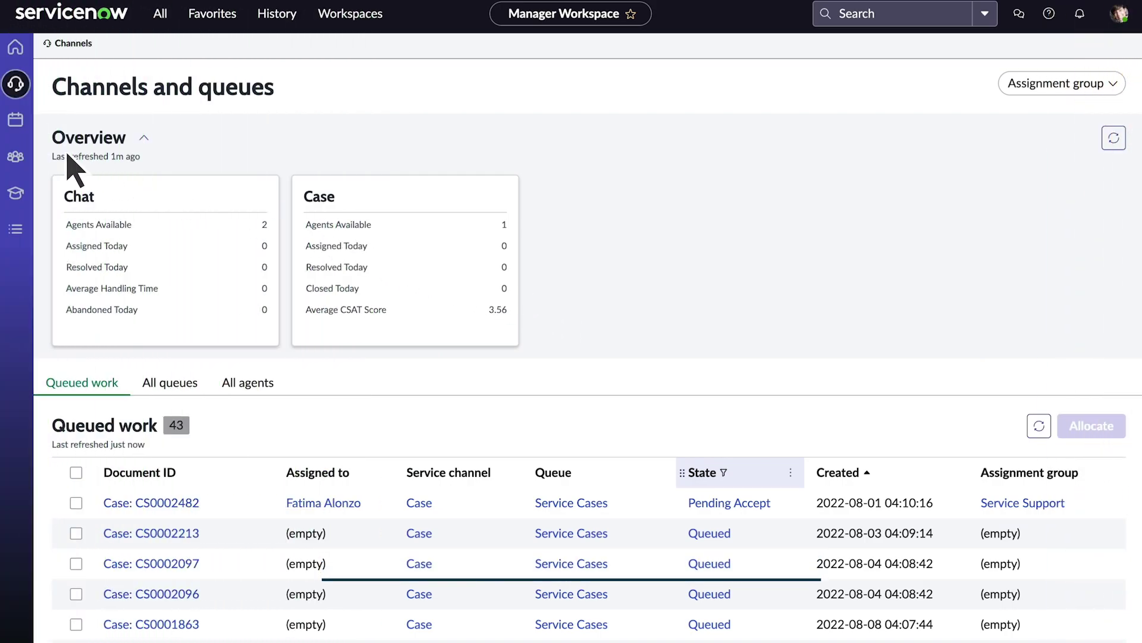
# Step: Create a new shift plan '9 am to 5 pm' running 09:00–17:00, Monday to Friday
pyautogui.click(15, 122)
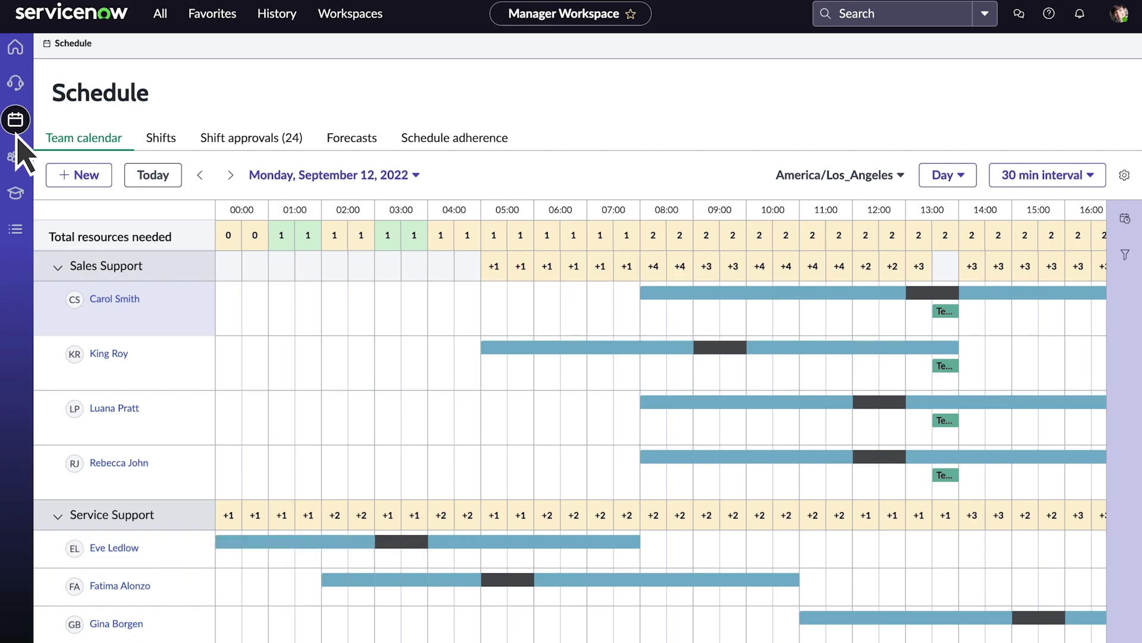
pyautogui.click(160, 140)
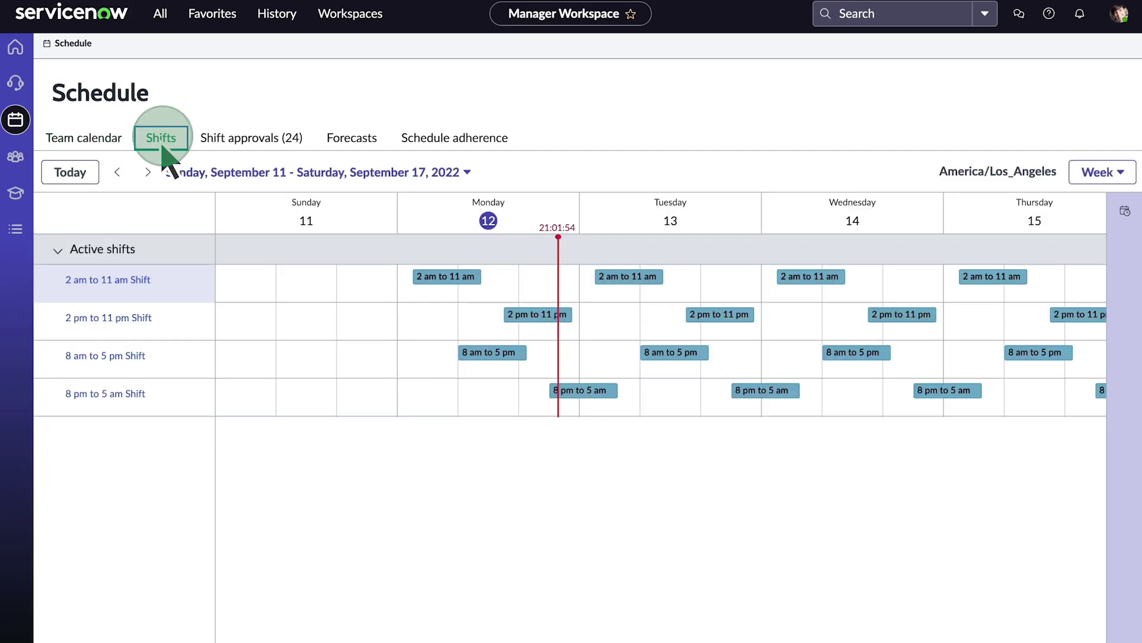
pyautogui.click(1125, 211)
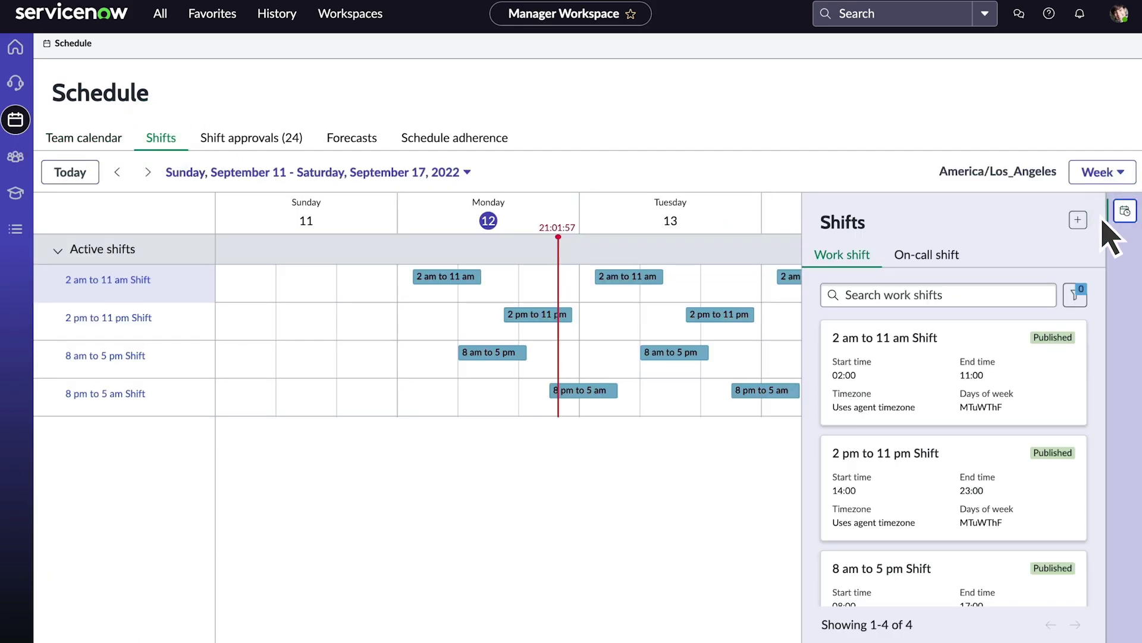
pyautogui.click(1076, 220)
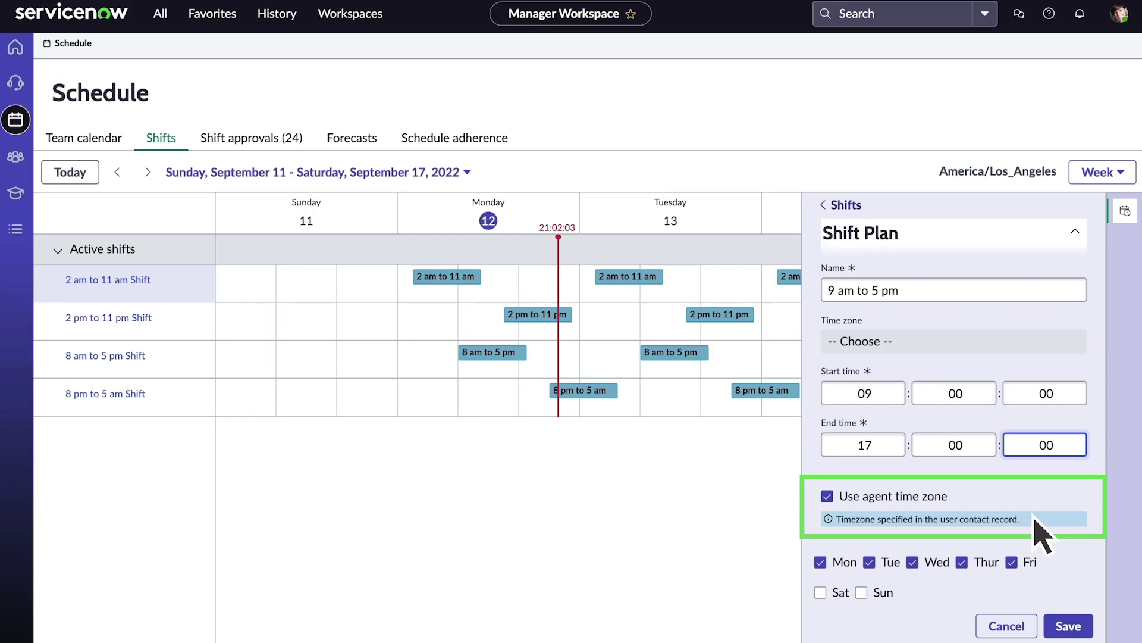
# Step: Save the 9 am to 5 pm shift and add a 40-minute Lunch break allowed 12:00–15:00
pyautogui.click(1070, 624)
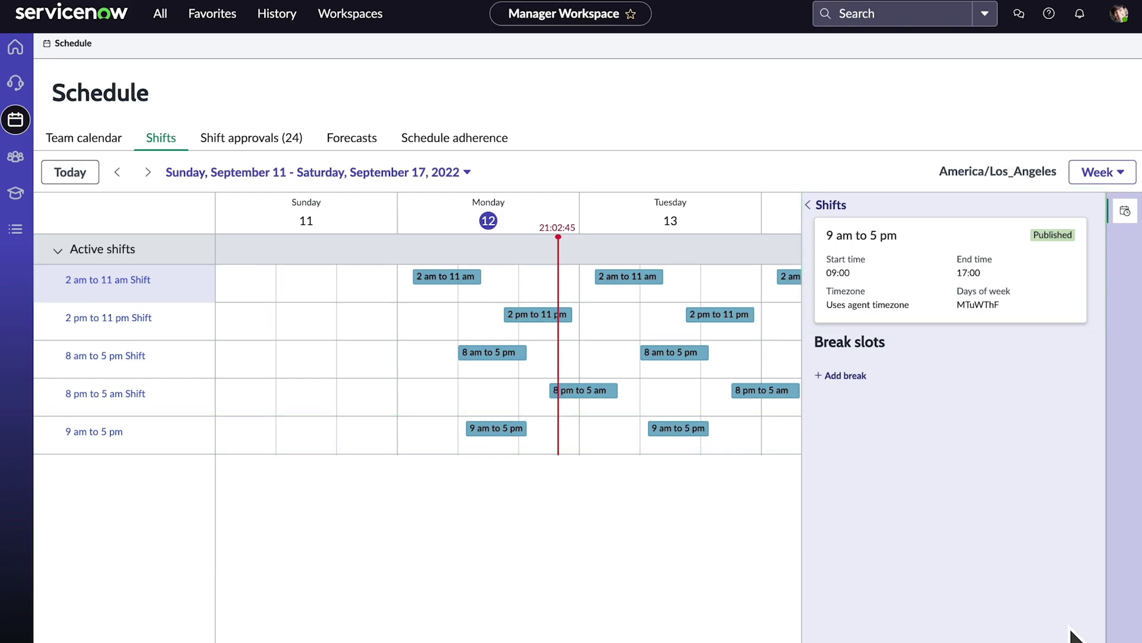
pyautogui.click(845, 375)
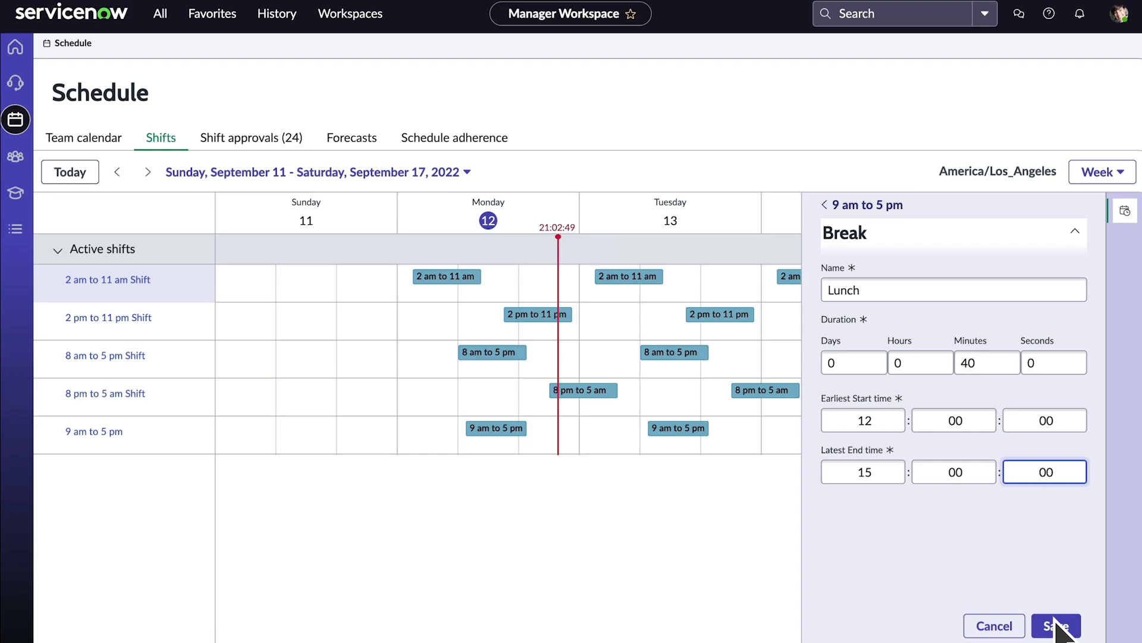
pyautogui.click(1056, 626)
# Step: Close the shifts side panel and switch the shift view from Week to Day
pyautogui.click(1125, 214)
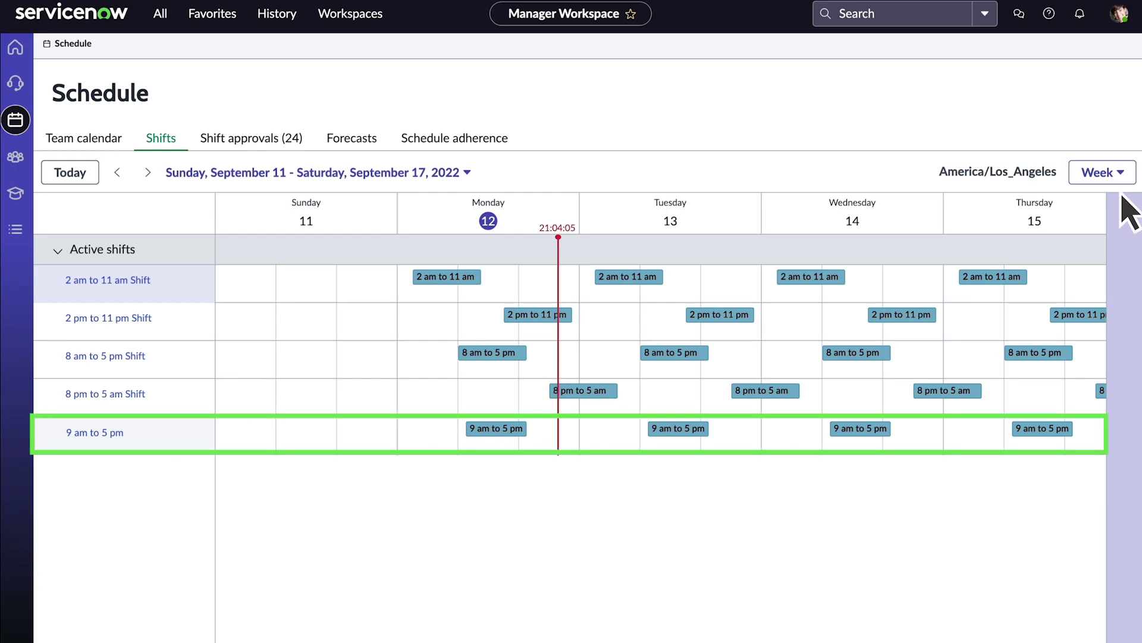
pyautogui.click(1119, 173)
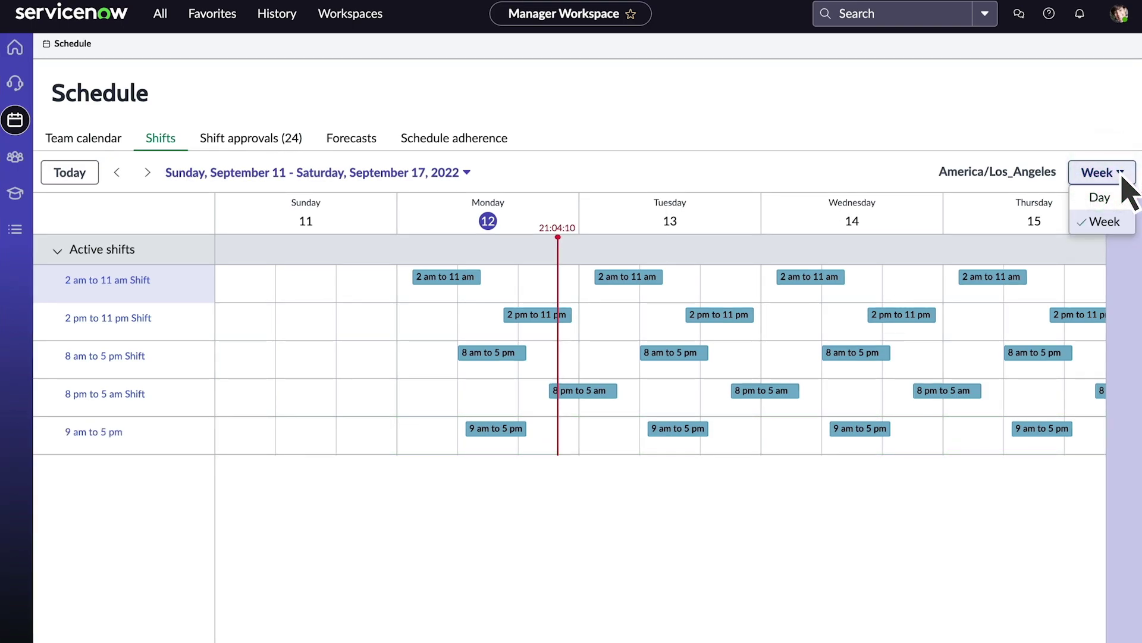
pyautogui.click(1100, 197)
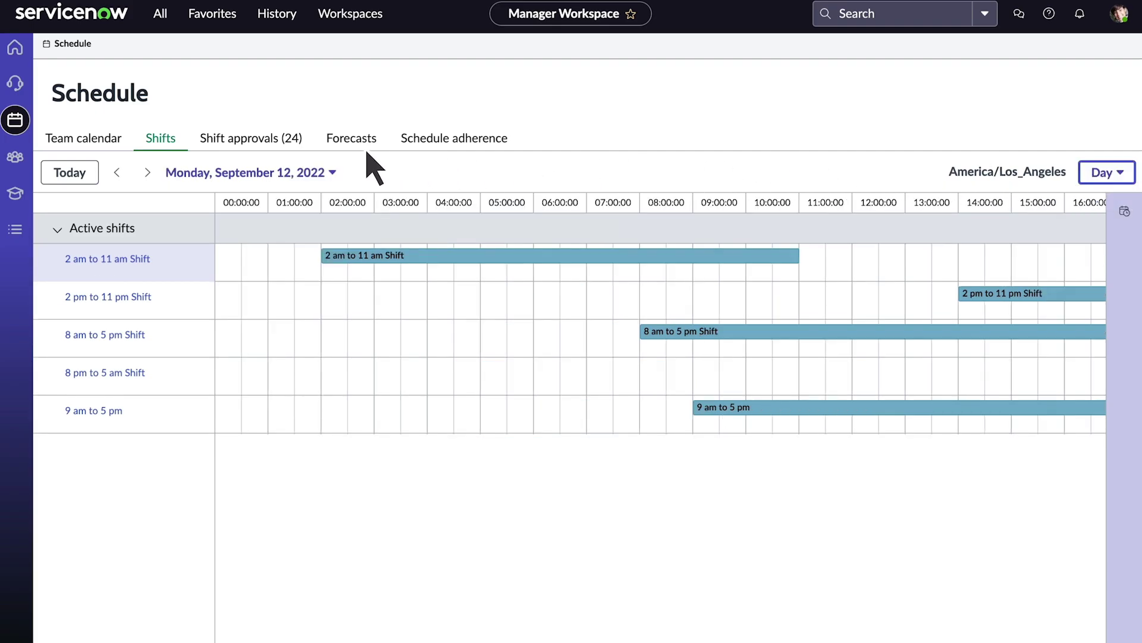
# Step: Create a schedule named November covering 2022-11-01 to 2022-11-30 on the team calendar
pyautogui.click(83, 141)
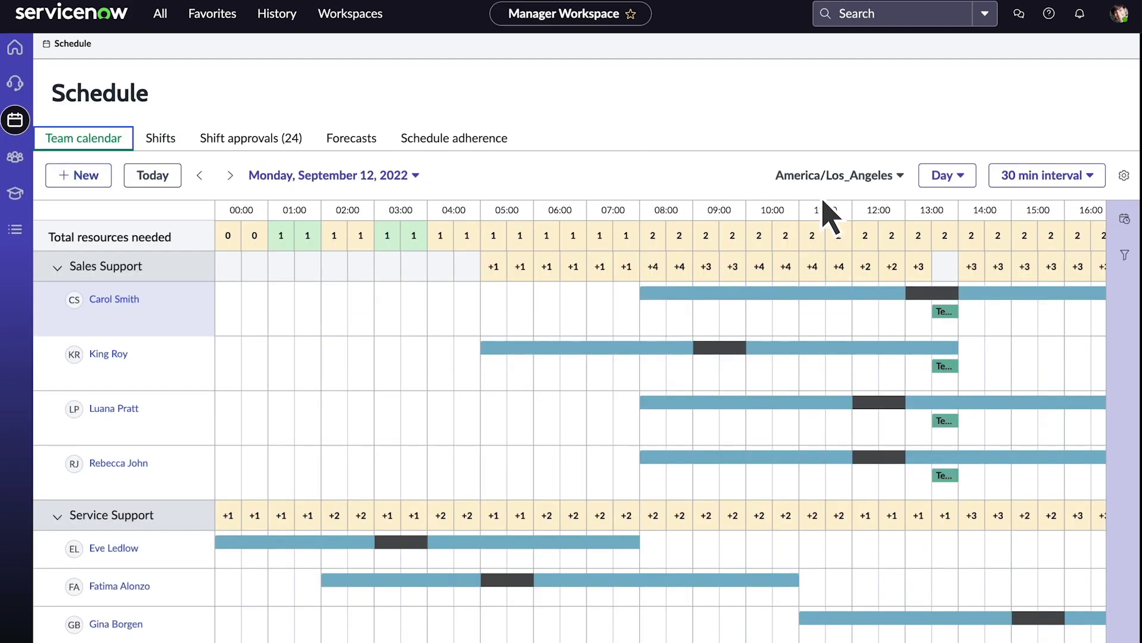
pyautogui.click(1124, 219)
pyautogui.click(1077, 228)
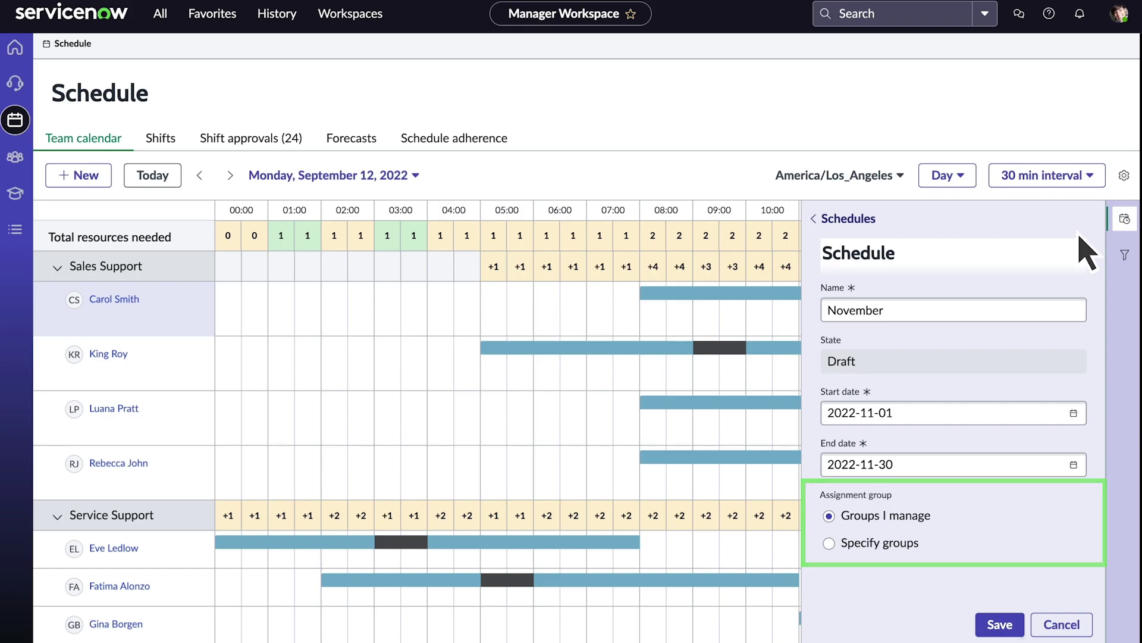
pyautogui.click(999, 624)
# Step: Add the 9 am to 5 pm shift to the November schedule for the four Sales Support agents
pyautogui.click(833, 388)
pyautogui.click(1046, 314)
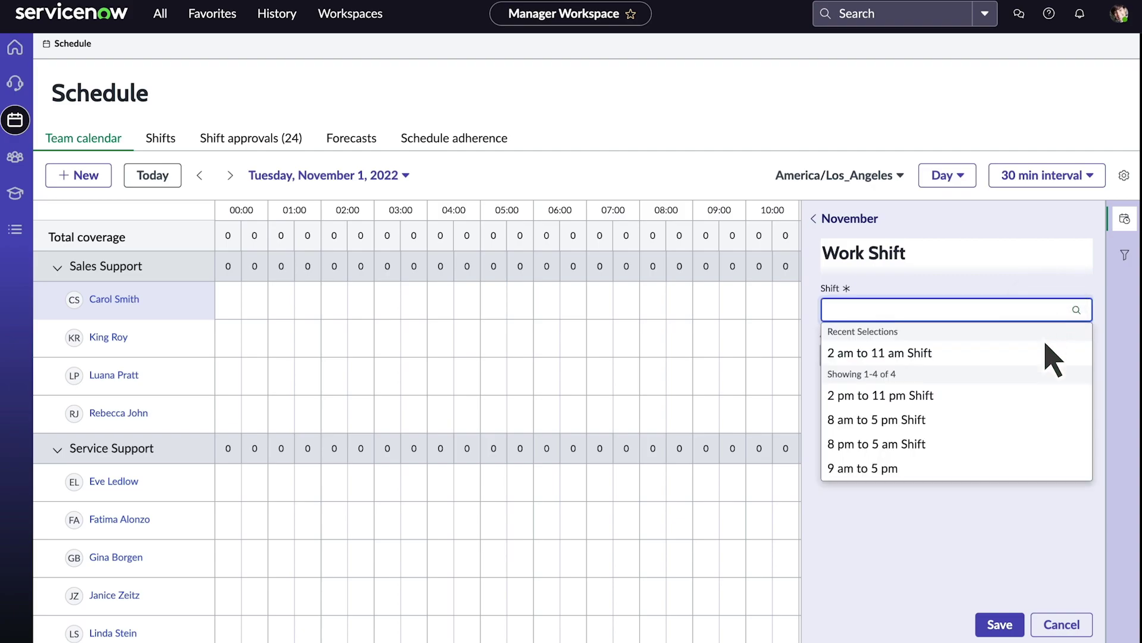
pyautogui.click(1052, 468)
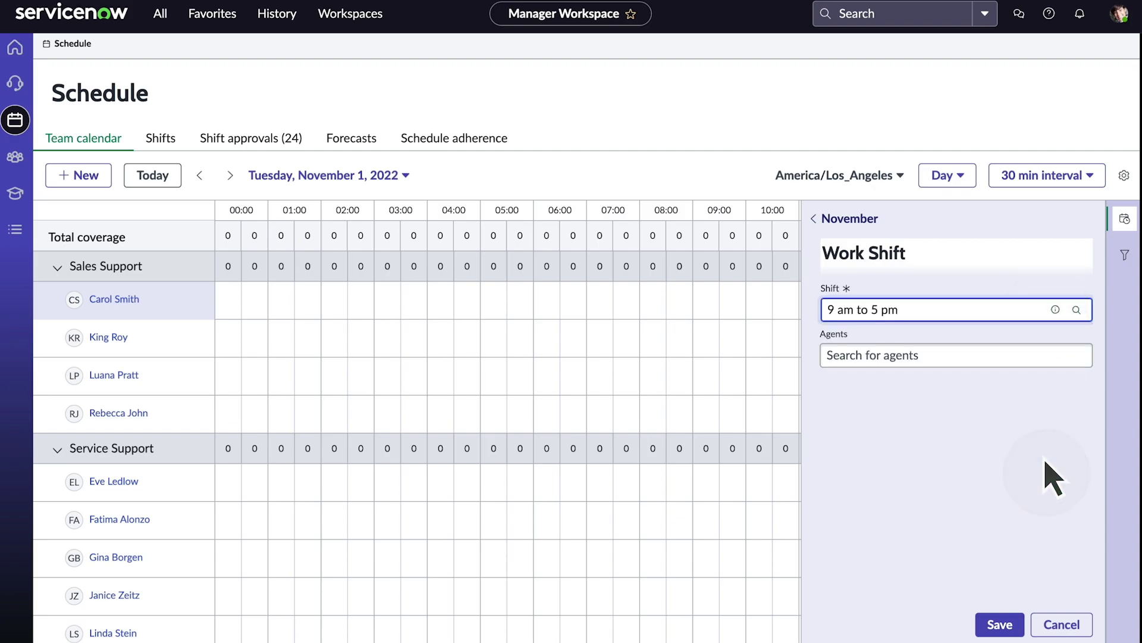
pyautogui.click(1046, 356)
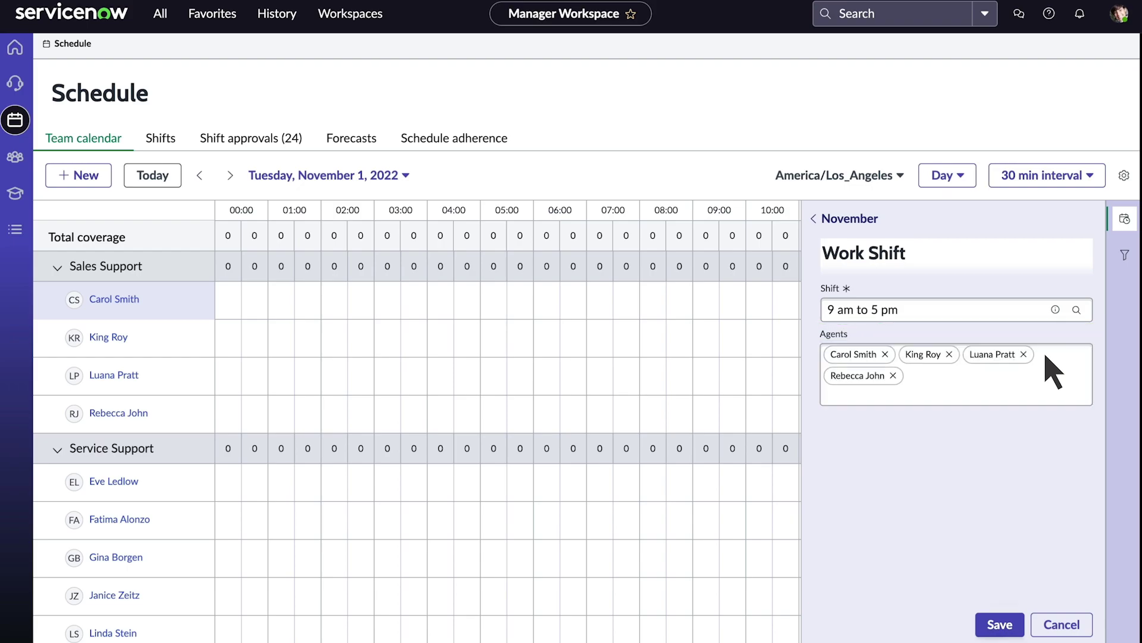
pyautogui.click(1003, 624)
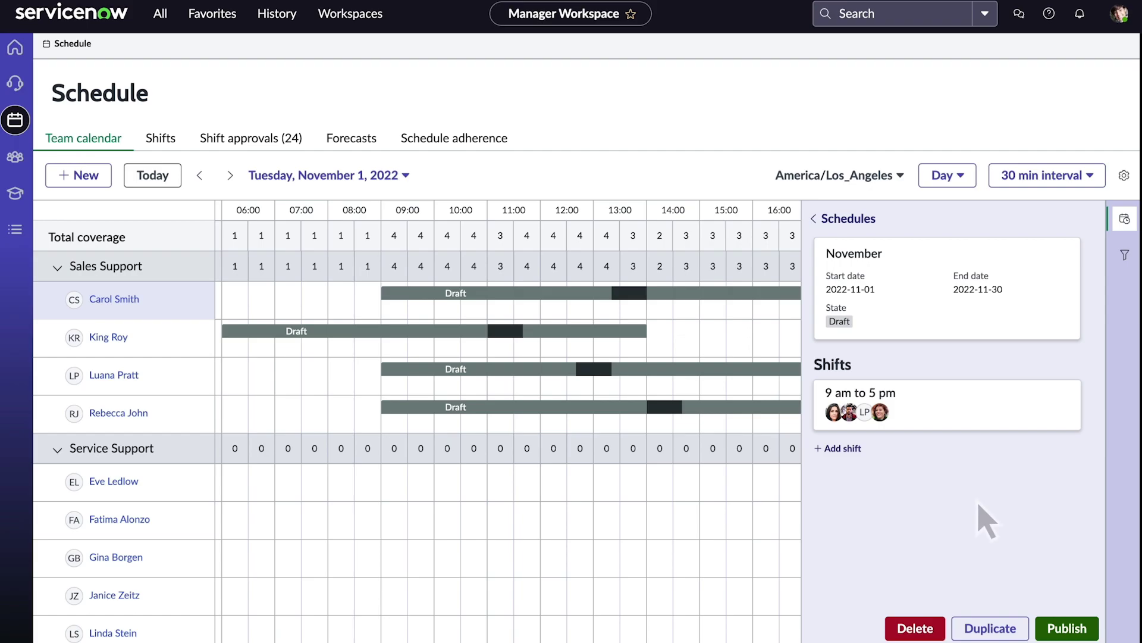
# Step: Publish the November schedule and close the schedules side panel
pyautogui.click(1066, 628)
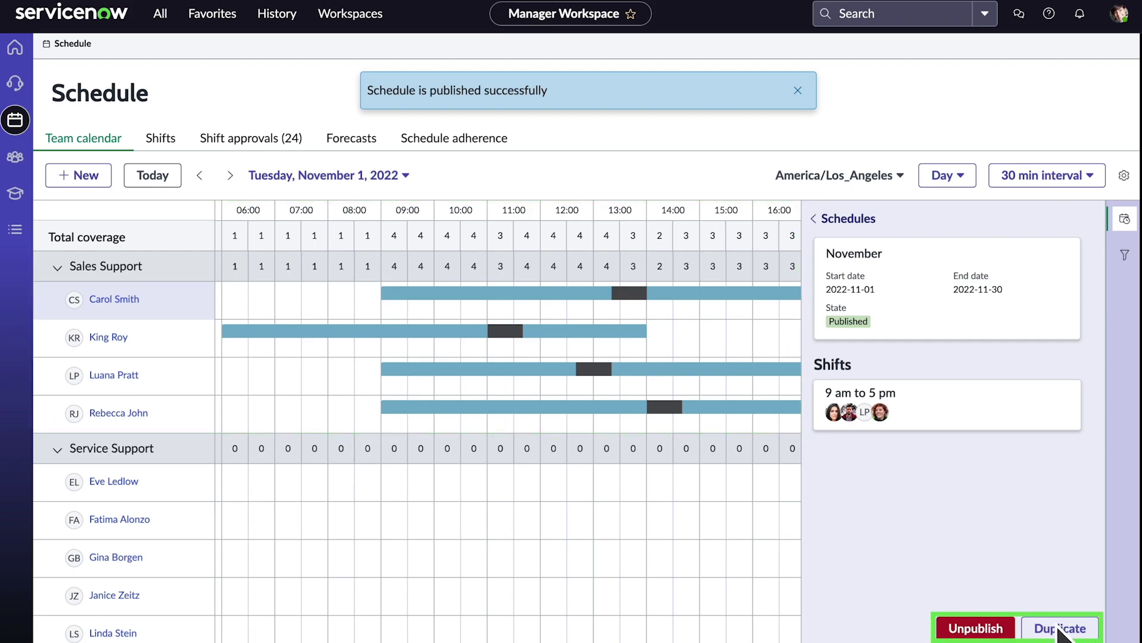
pyautogui.click(1124, 219)
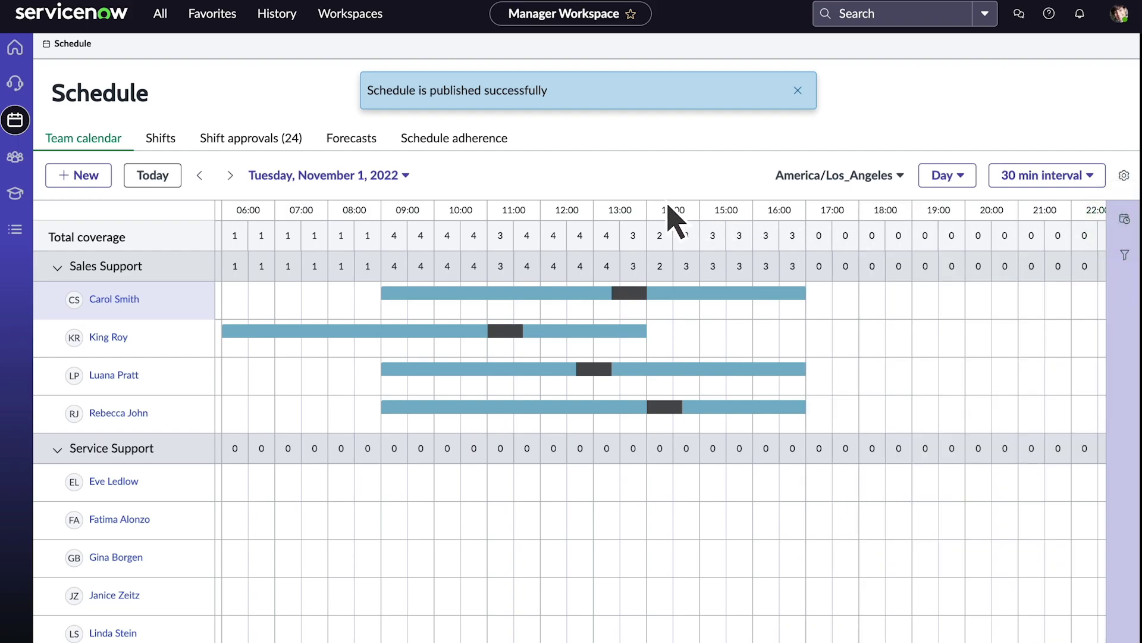
pyautogui.click(77, 175)
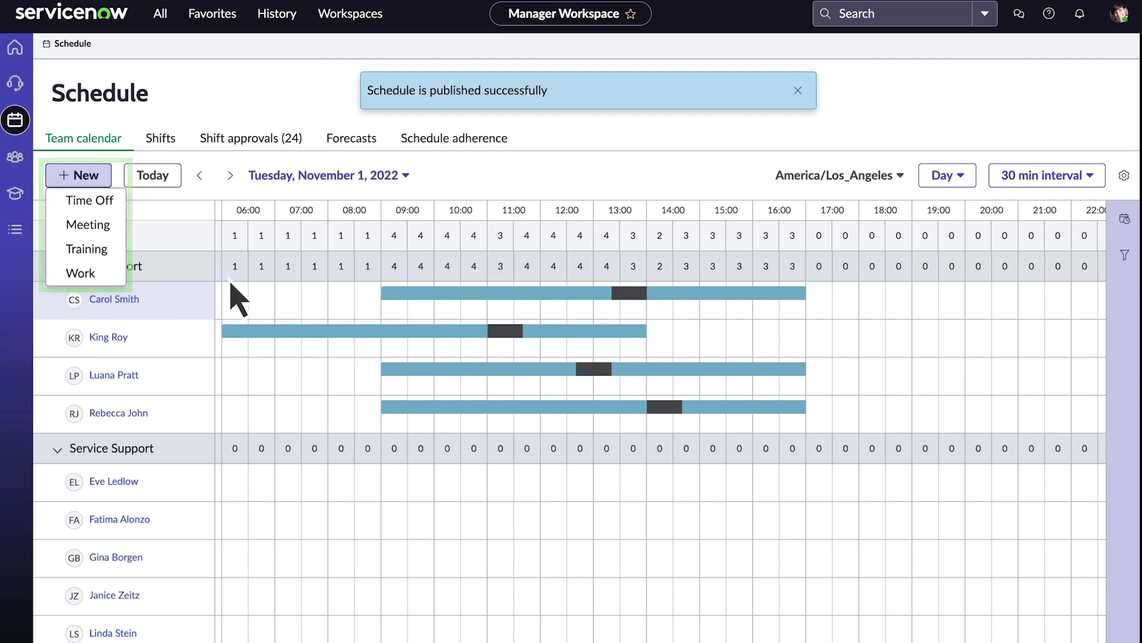
# Step: Leave the time zone unchanged and set the team calendar to 60-minute intervals
pyautogui.click(837, 182)
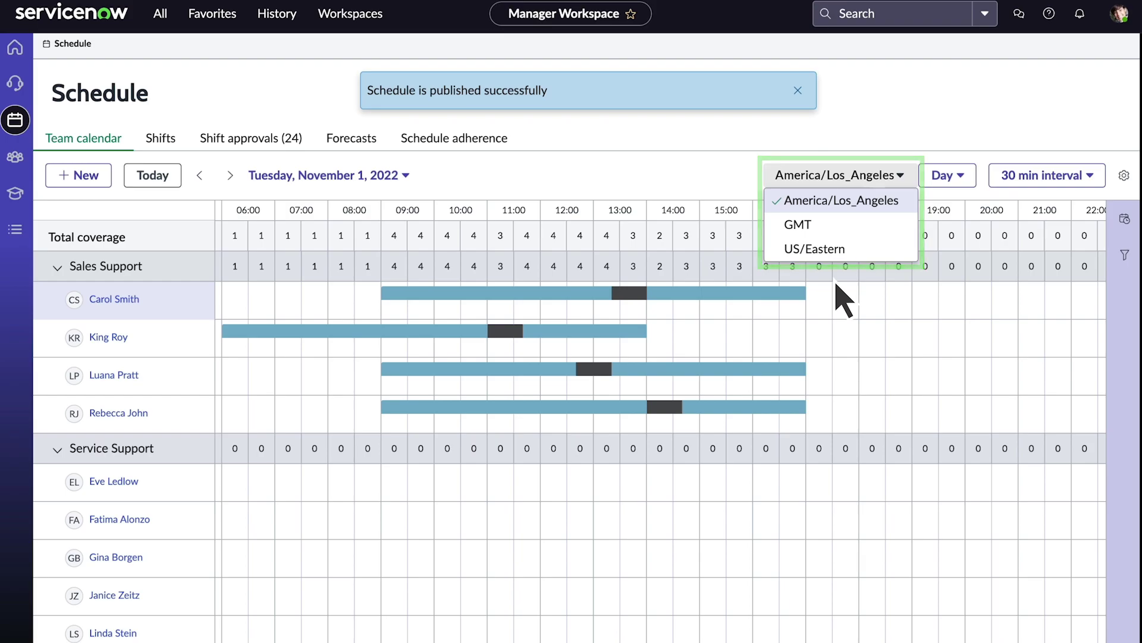
pyautogui.click(946, 177)
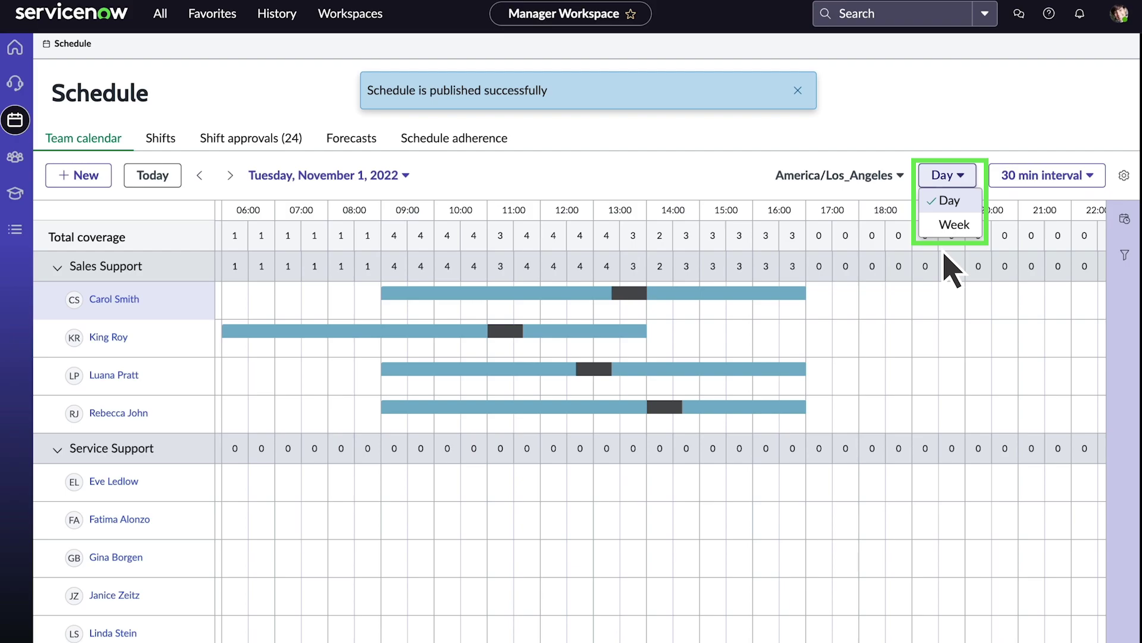
pyautogui.click(1049, 178)
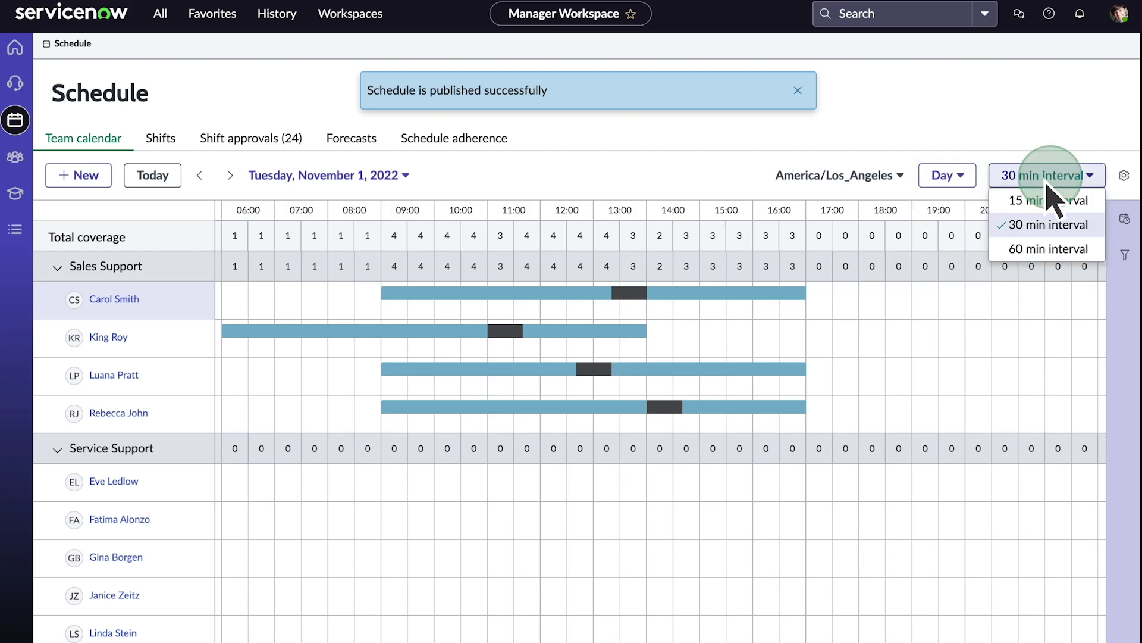
pyautogui.click(1049, 250)
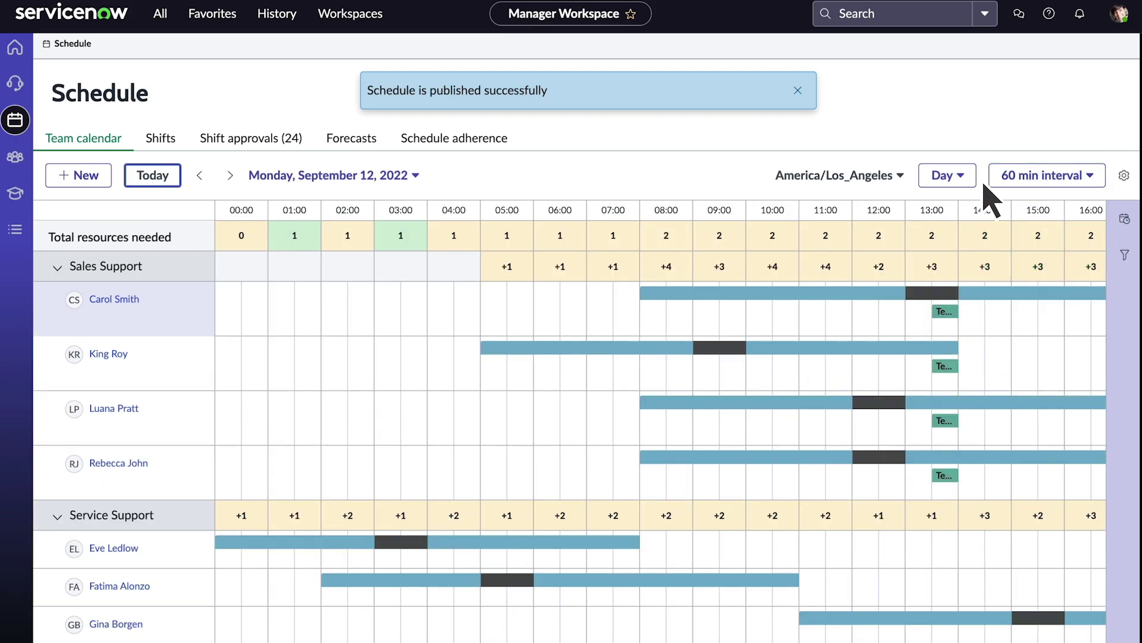
pyautogui.click(192, 238)
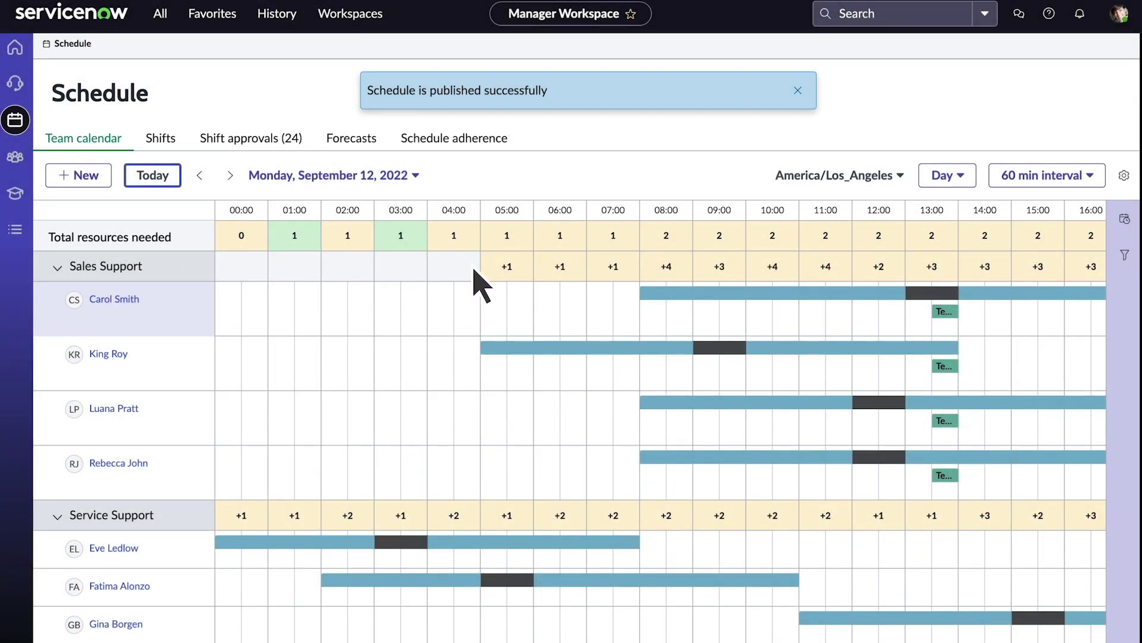
pyautogui.click(507, 274)
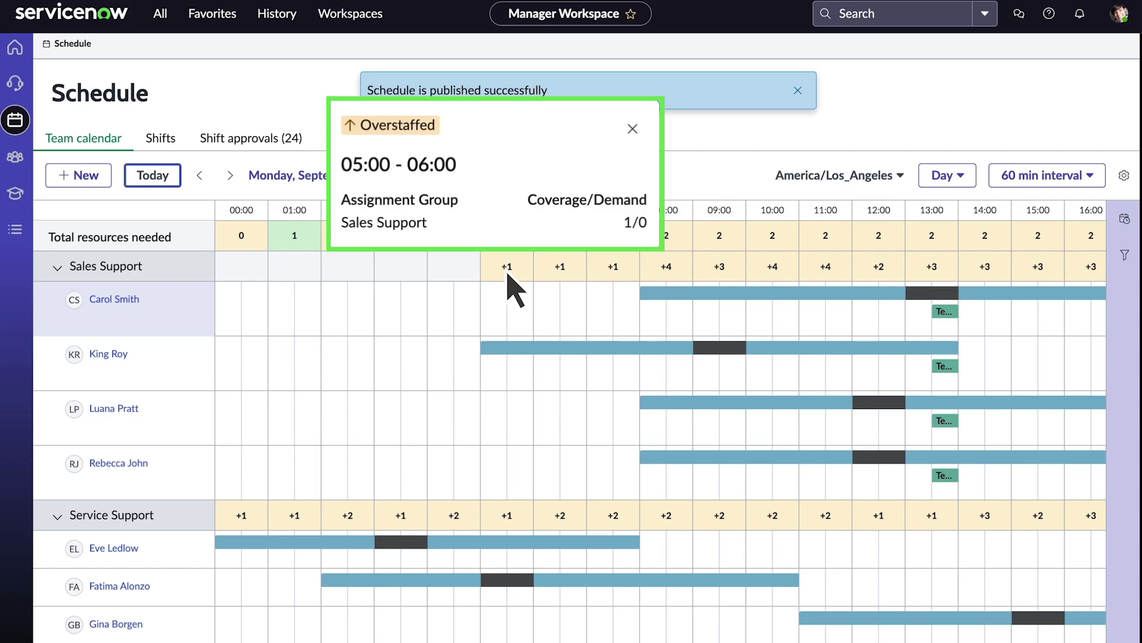
pyautogui.click(508, 274)
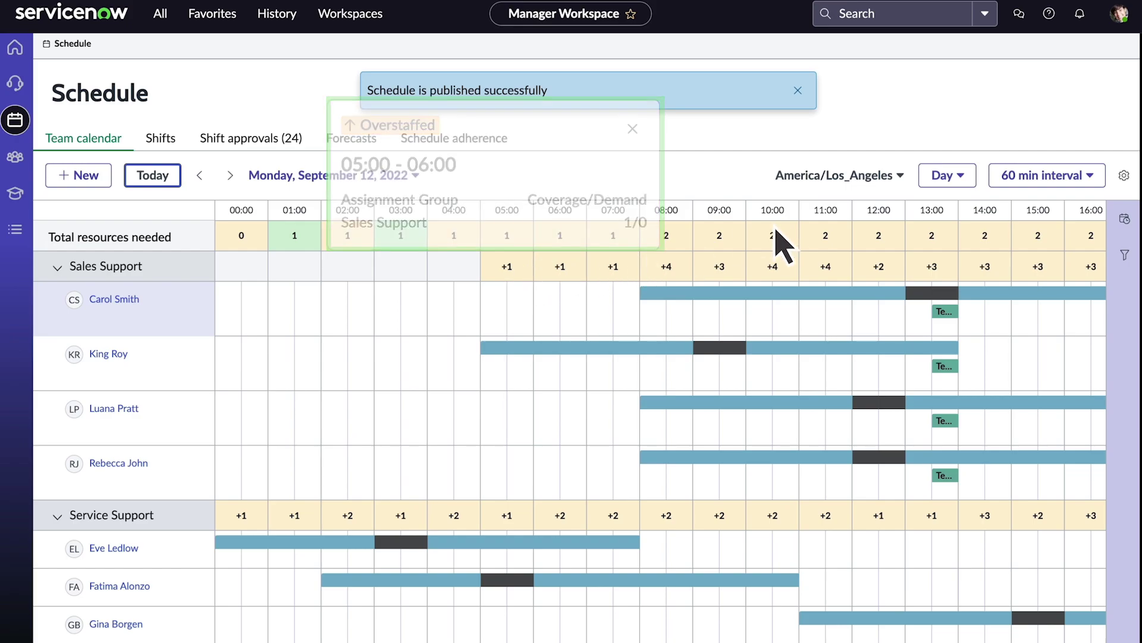
pyautogui.click(1045, 186)
pyautogui.click(1047, 194)
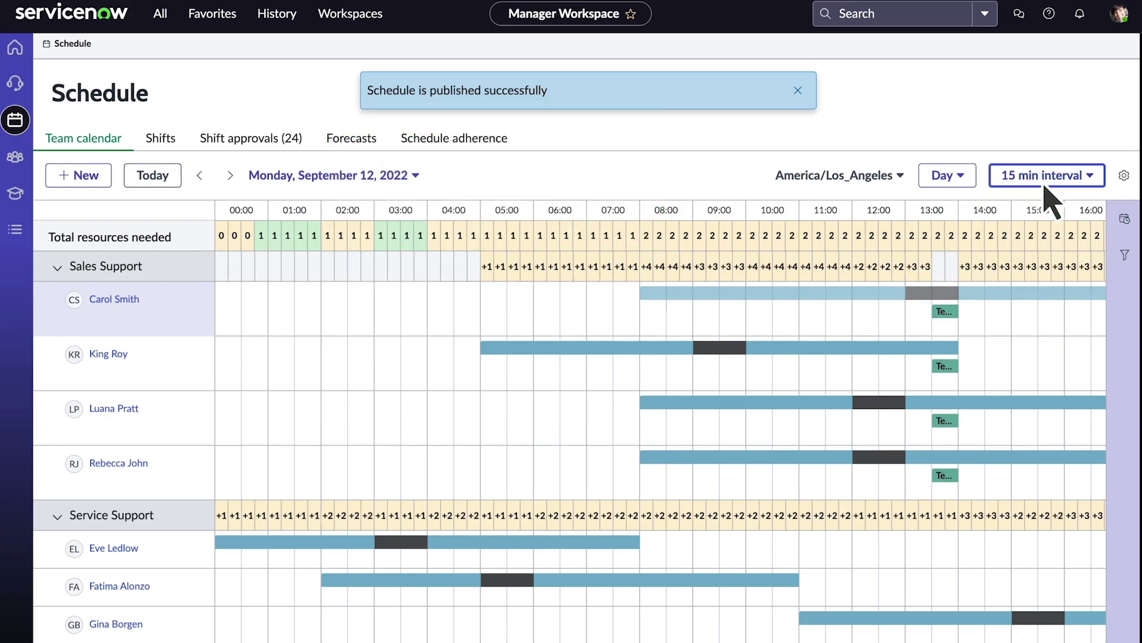
pyautogui.click(1045, 181)
pyautogui.click(1023, 250)
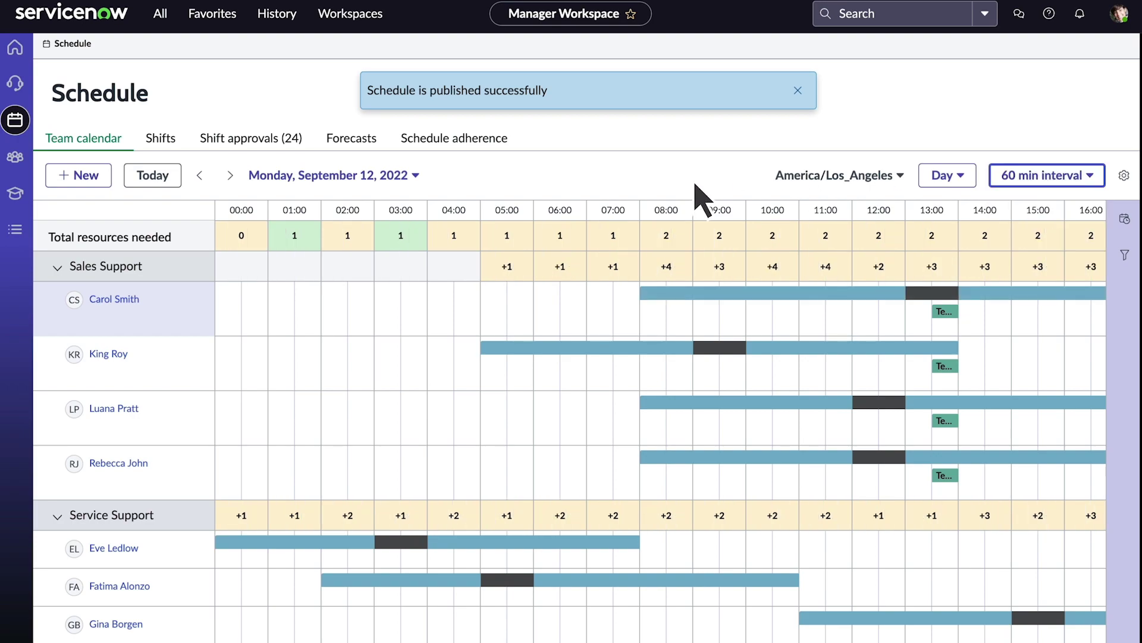
# Step: Create a '1:1' meeting for a Sales Support agent on September 13, 05:00–06:00
pyautogui.click(79, 177)
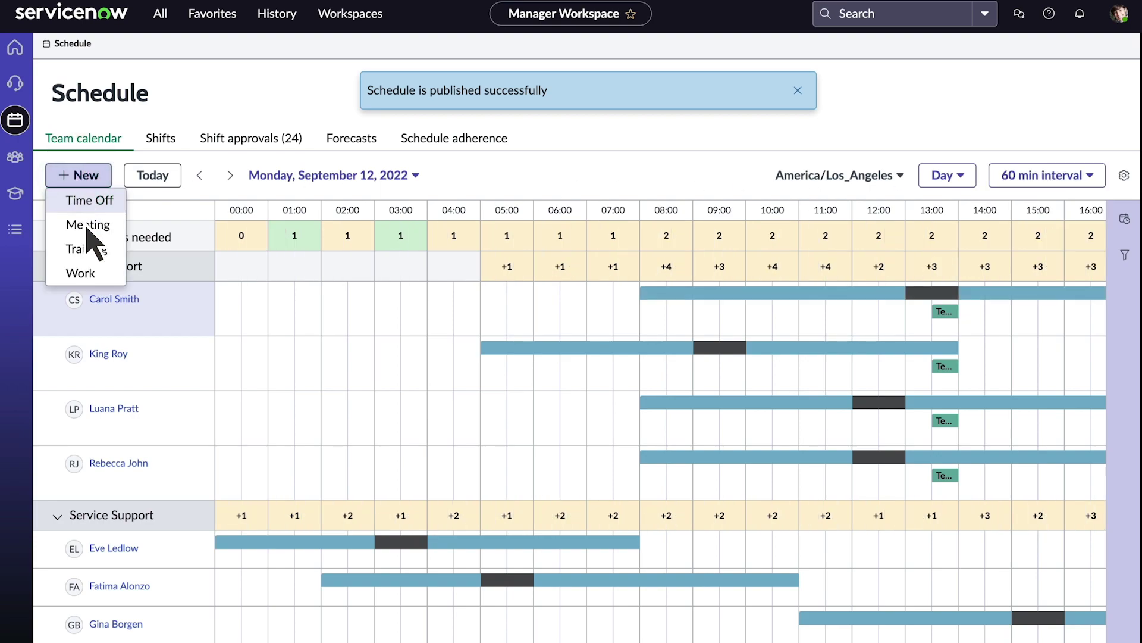
pyautogui.click(88, 229)
pyautogui.click(515, 190)
pyautogui.write('1:1')
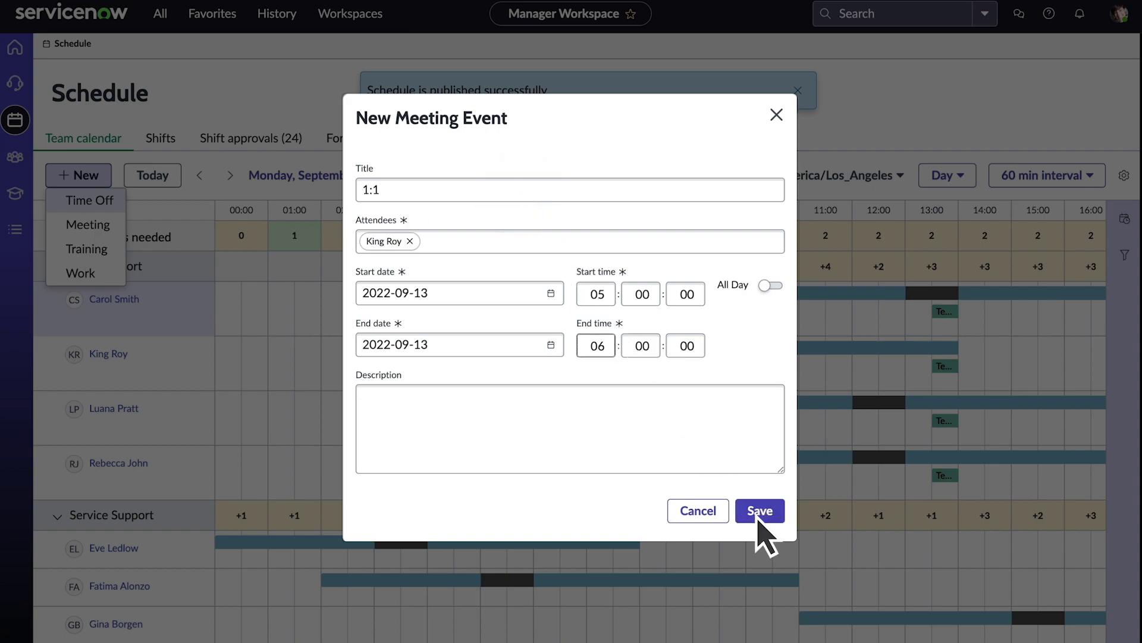
pyautogui.click(760, 512)
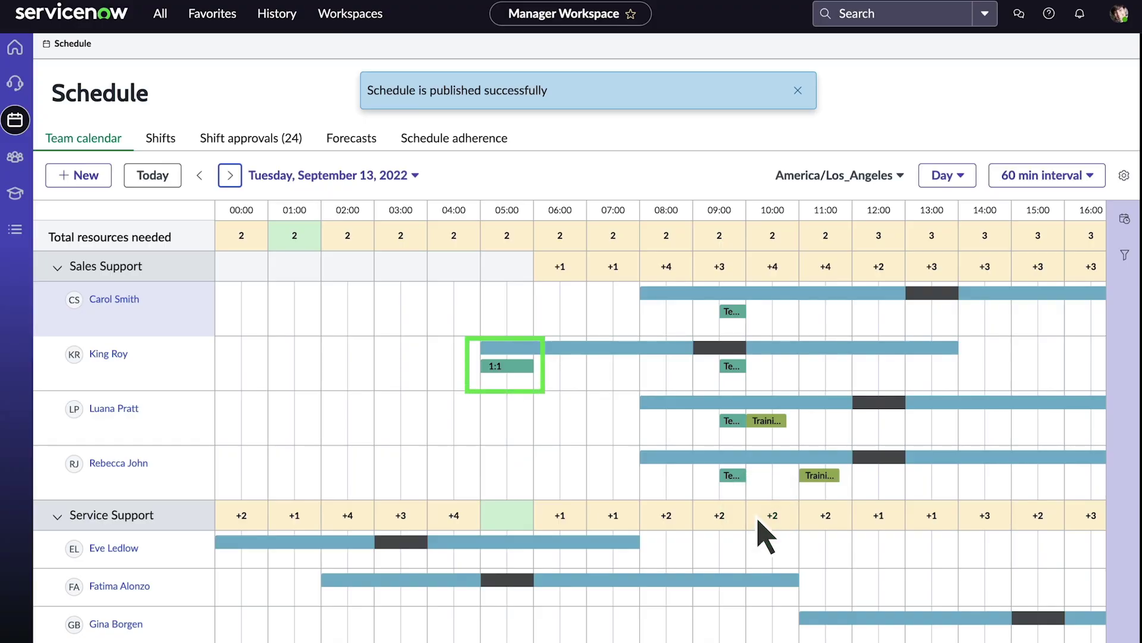
# Step: Review 05:00 staffing and the 1:1 meeting's details without changes, then show the Schedules panel
pyautogui.click(507, 268)
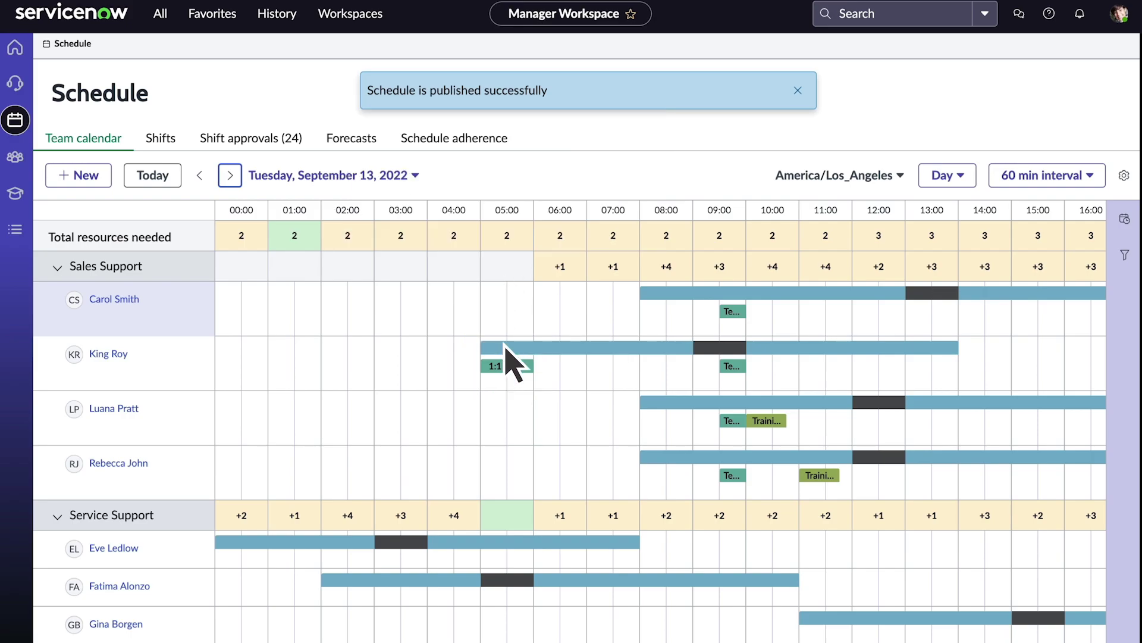
pyautogui.click(506, 365)
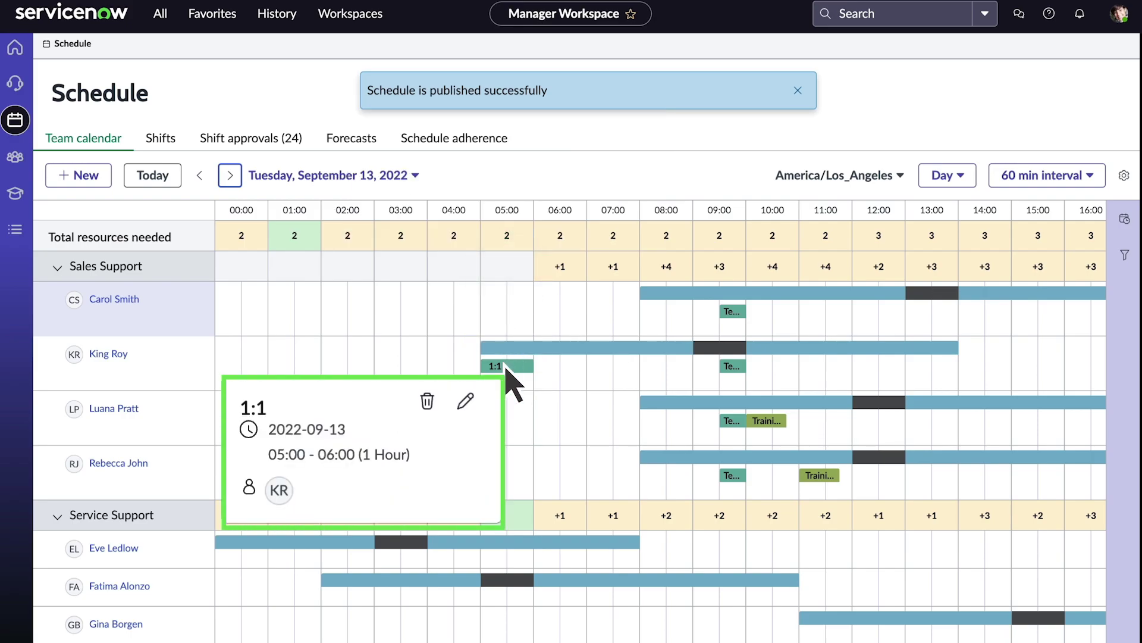
pyautogui.click(466, 401)
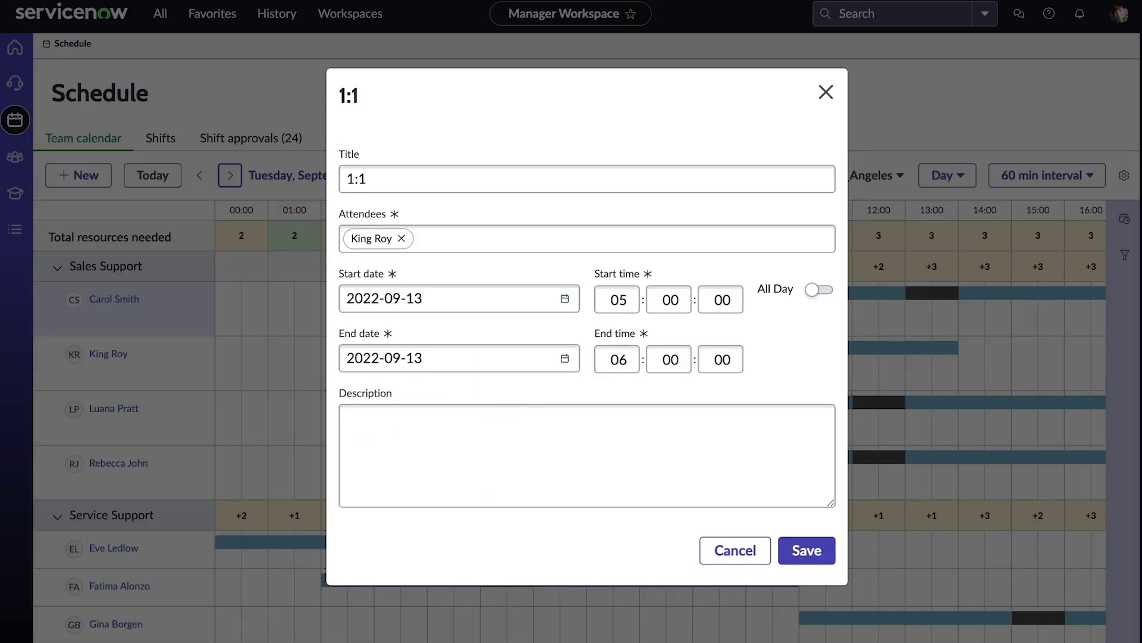
pyautogui.click(826, 91)
pyautogui.click(1125, 219)
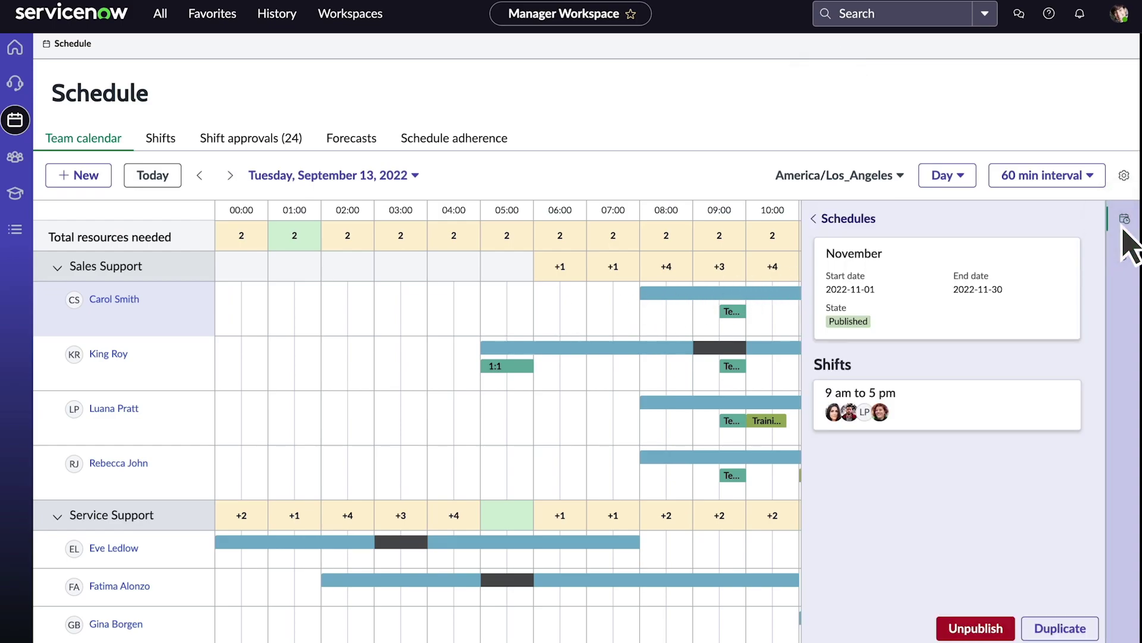
# Step: Apply a Sales Support assignment group filter to the calendar, then close the Filters panel
pyautogui.click(1125, 254)
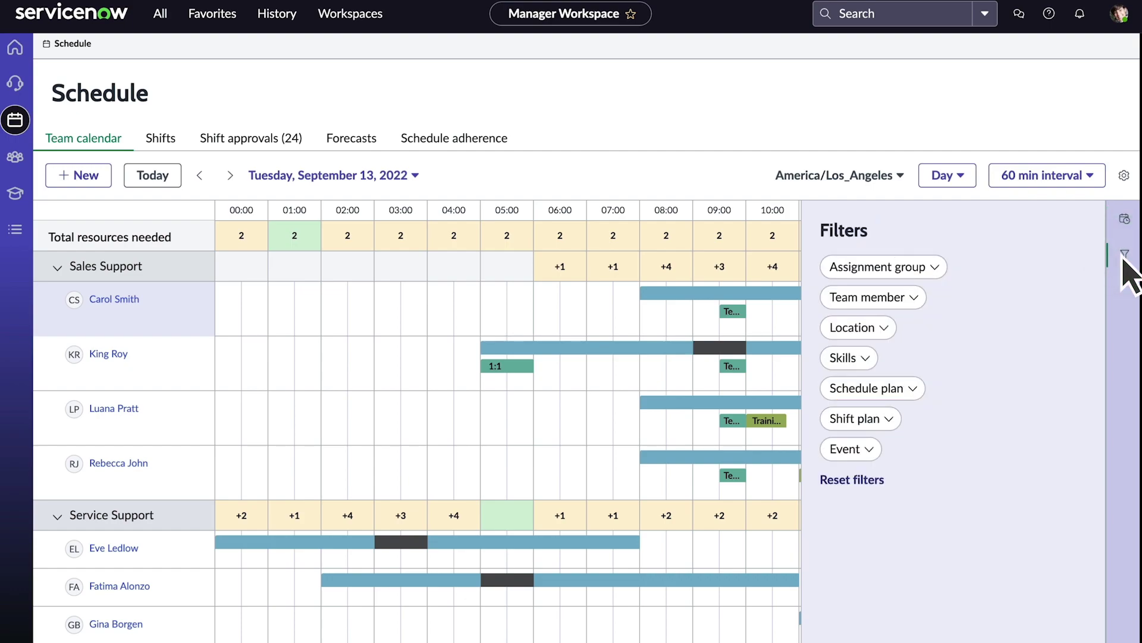
pyautogui.click(879, 269)
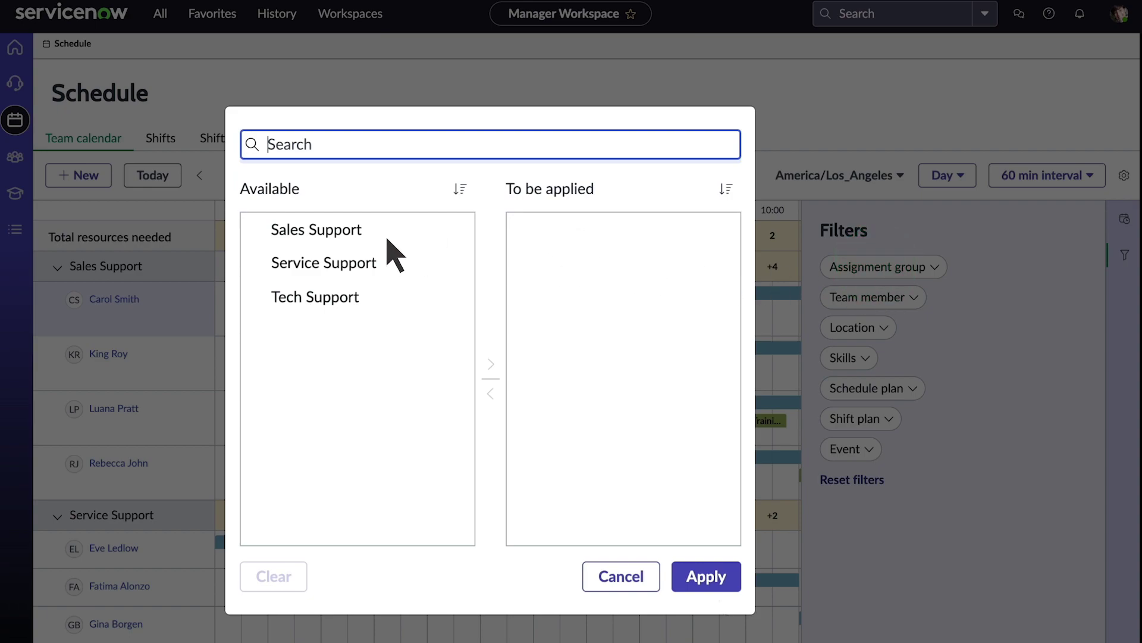
pyautogui.doubleClick(307, 232)
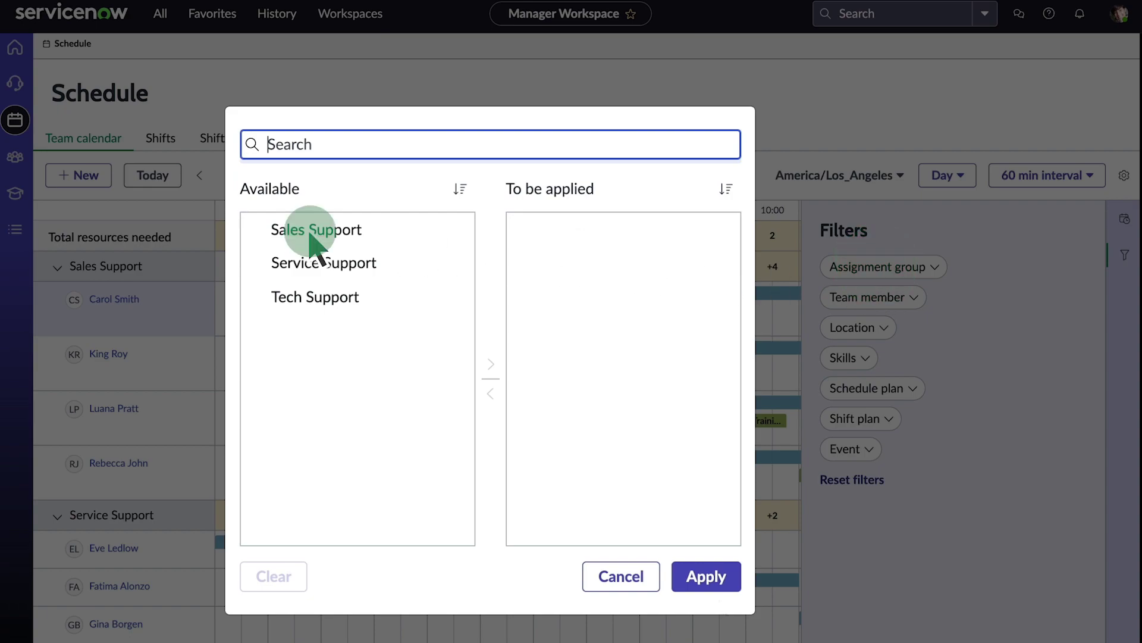
pyautogui.click(708, 582)
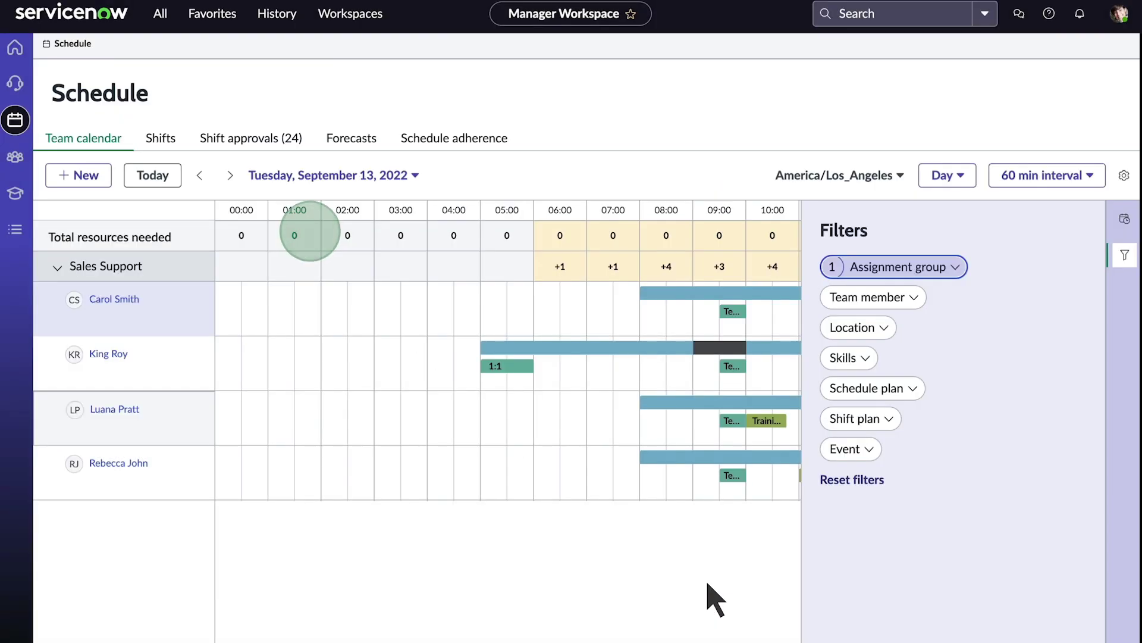
pyautogui.click(1125, 220)
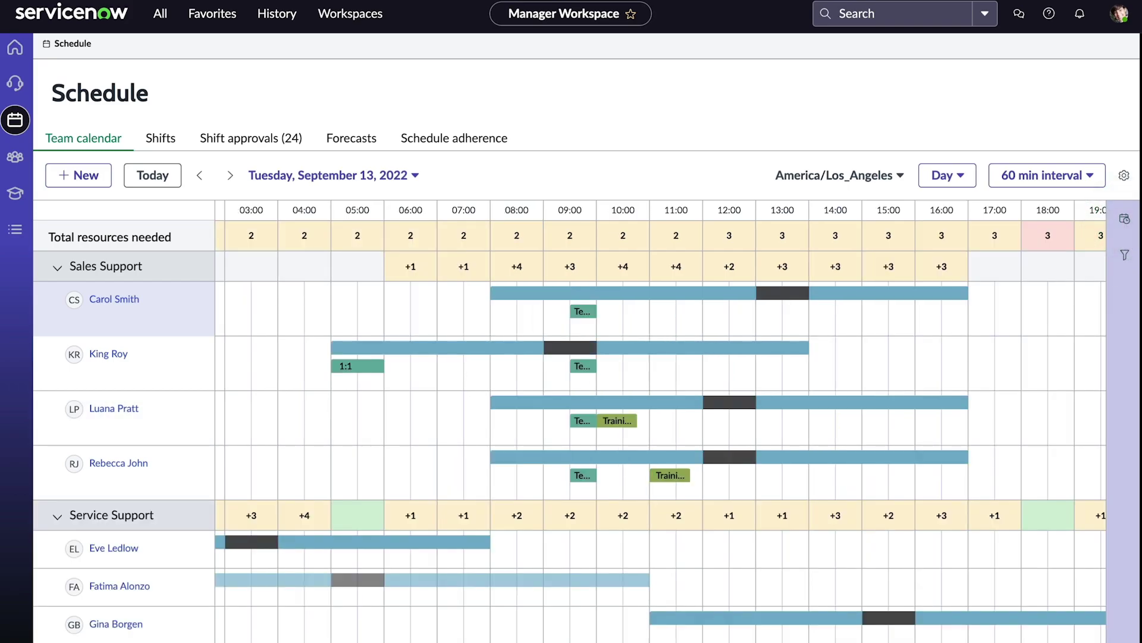